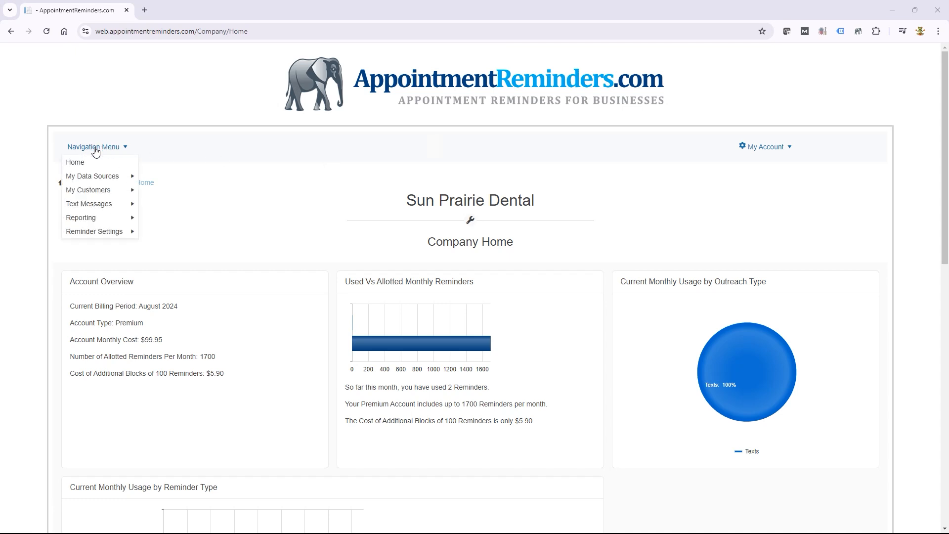
- Open the Reminder Types (Templates) list and start a new reminder type
{"action": "mouse_move", "coordinate": [96, 235]}
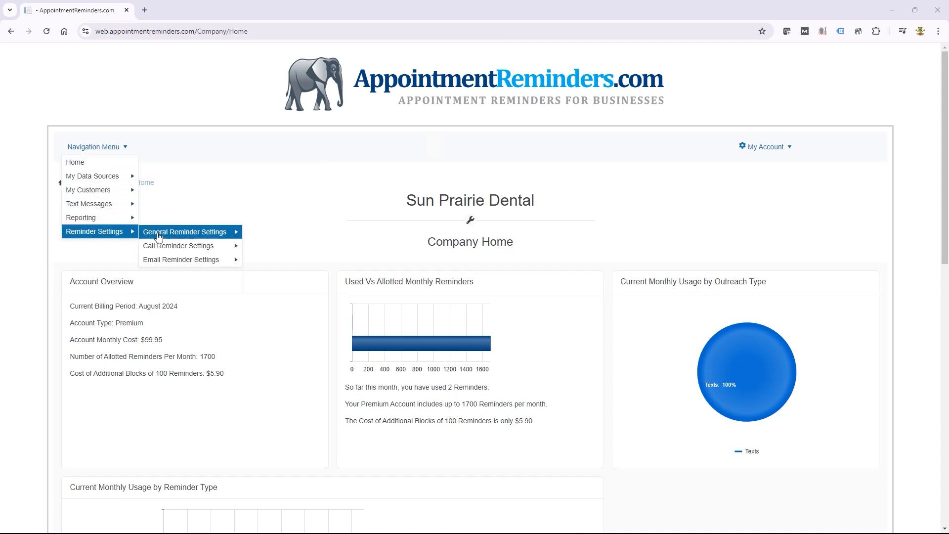
{"action": "mouse_move", "coordinate": [162, 236]}
{"action": "left_click", "coordinate": [281, 232]}
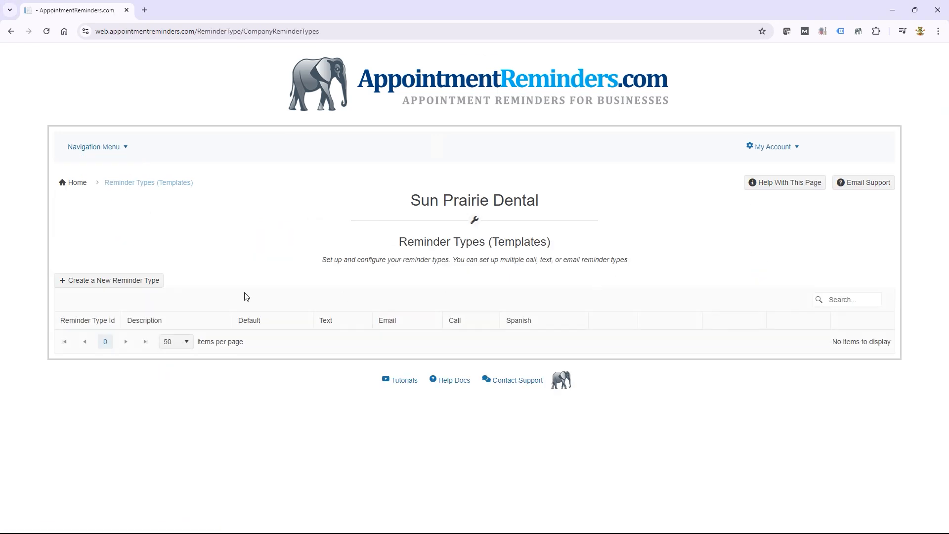
{"action": "left_click", "coordinate": [132, 282]}
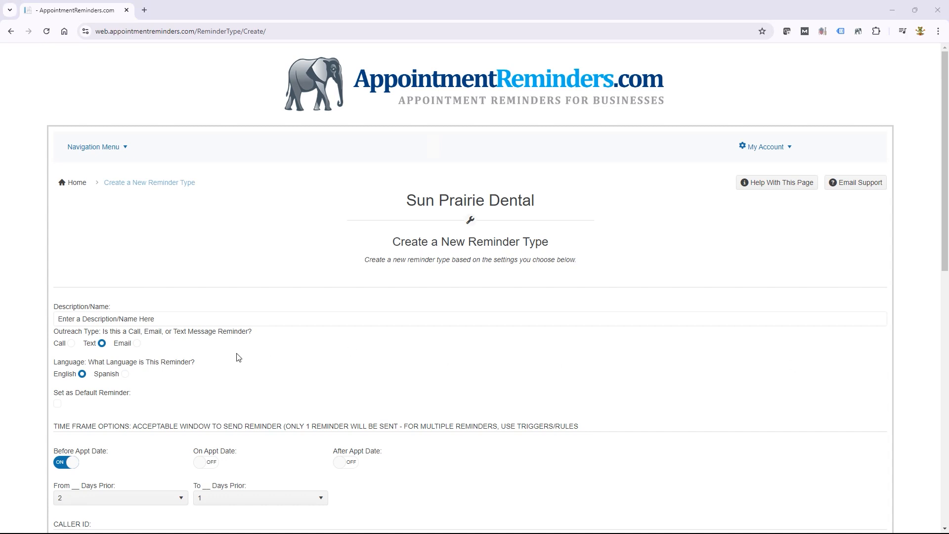
- Name the reminder type 'English Text Message Reminder' as a non-default Text reminder
{"action": "left_click", "coordinate": [171, 319]}
{"action": "left_click_drag", "start_coordinate": [172, 319], "coordinate": [40, 319]}
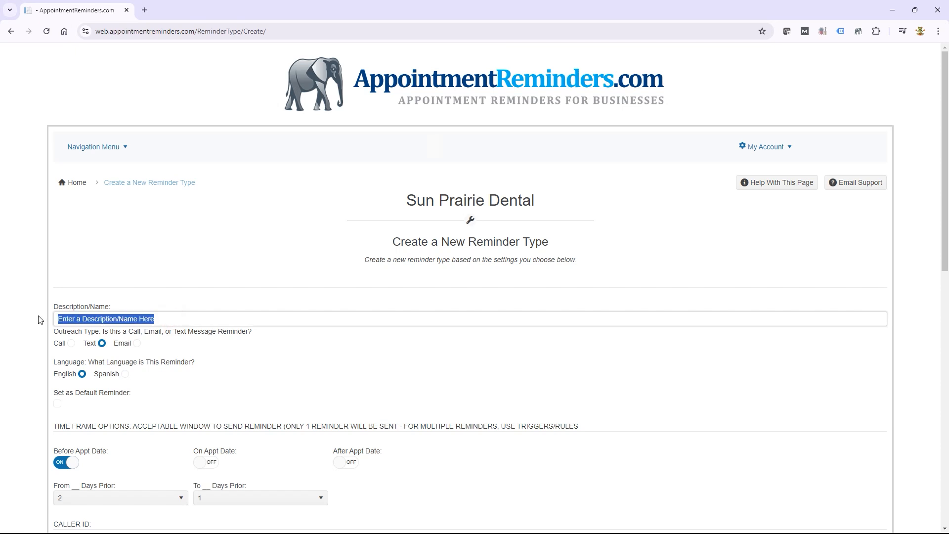
{"action": "type", "text": "English Text Message Reminder"}
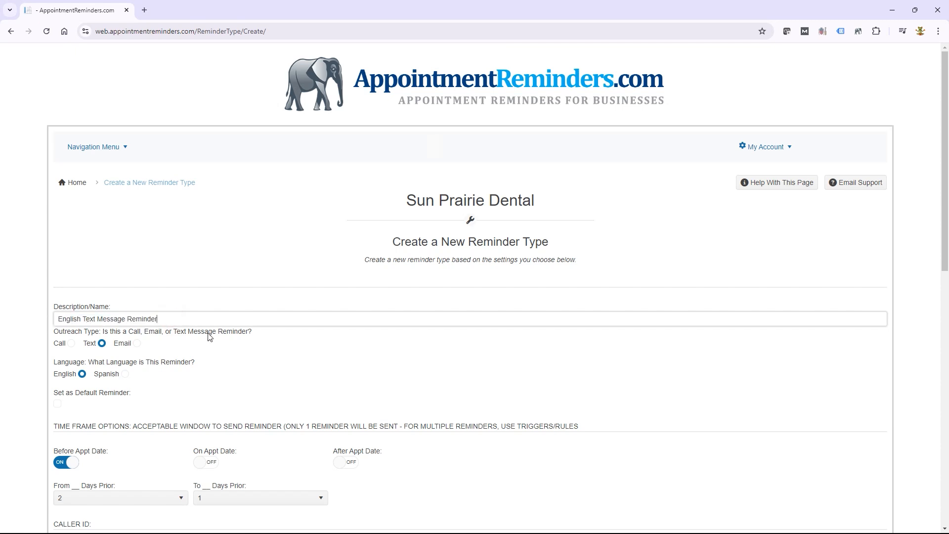
{"action": "left_click", "coordinate": [101, 344]}
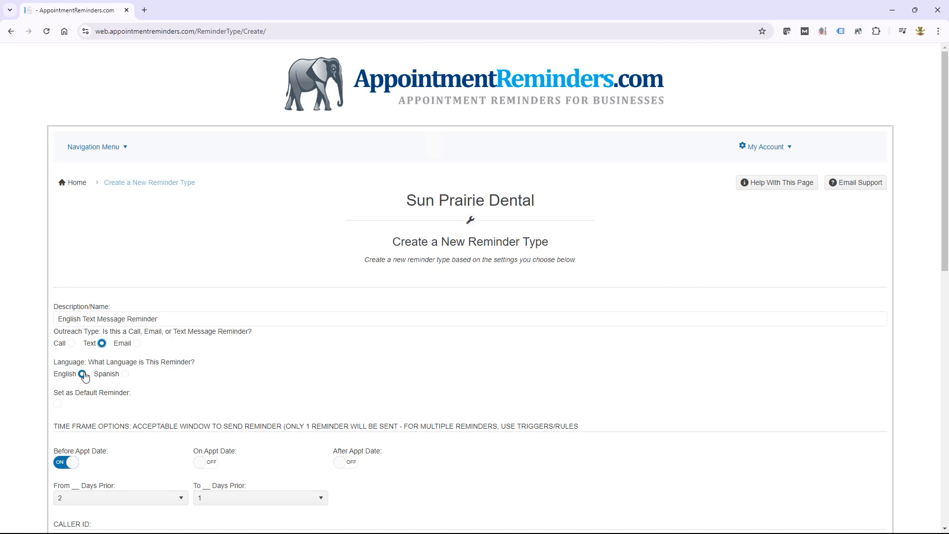
{"action": "left_click", "coordinate": [58, 404]}
{"action": "left_click", "coordinate": [57, 405]}
- Keep before-appointment sending and the default caller ID, then submit the new reminder type
{"action": "scroll", "coordinate": [187, 378], "scroll_direction": "down", "scroll_amount": 3}
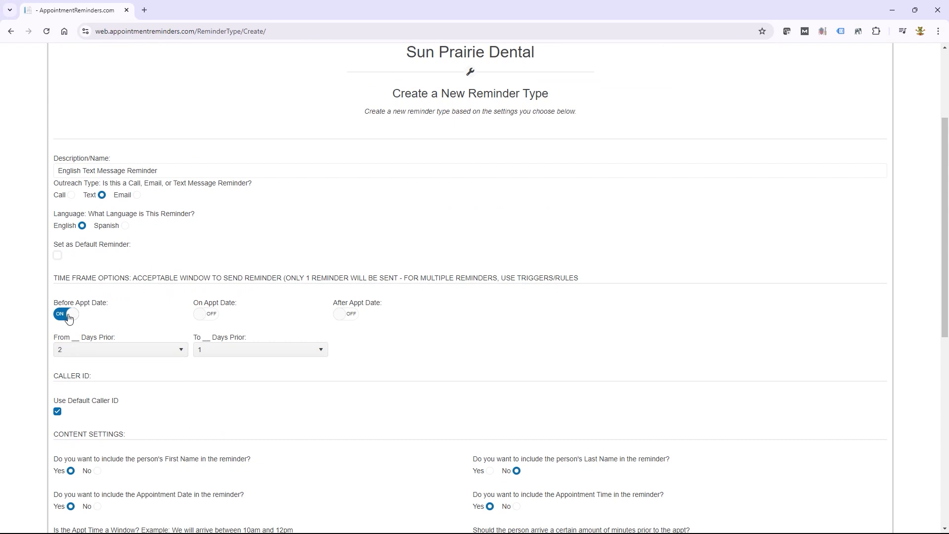
{"action": "left_click", "coordinate": [68, 317]}
{"action": "left_click", "coordinate": [69, 316]}
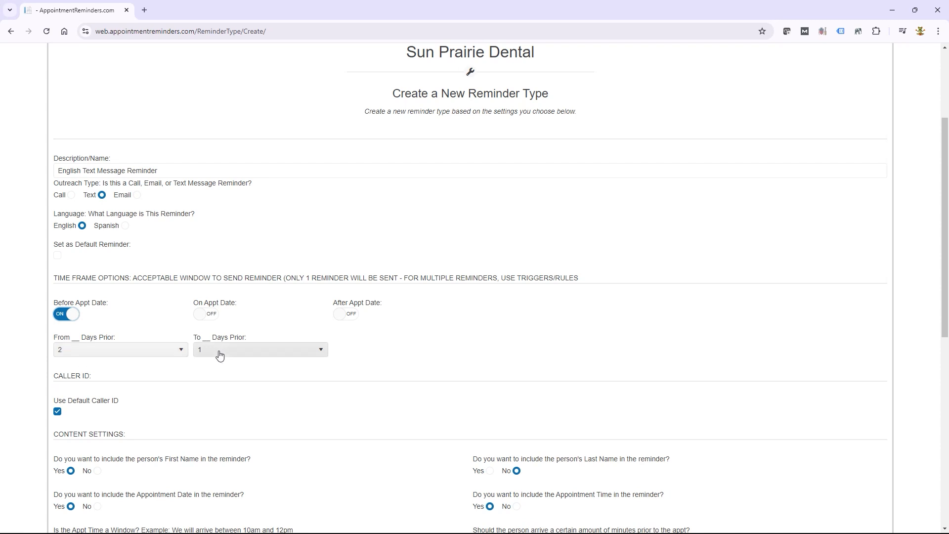
{"action": "scroll", "coordinate": [214, 375], "scroll_direction": "down", "scroll_amount": 3}
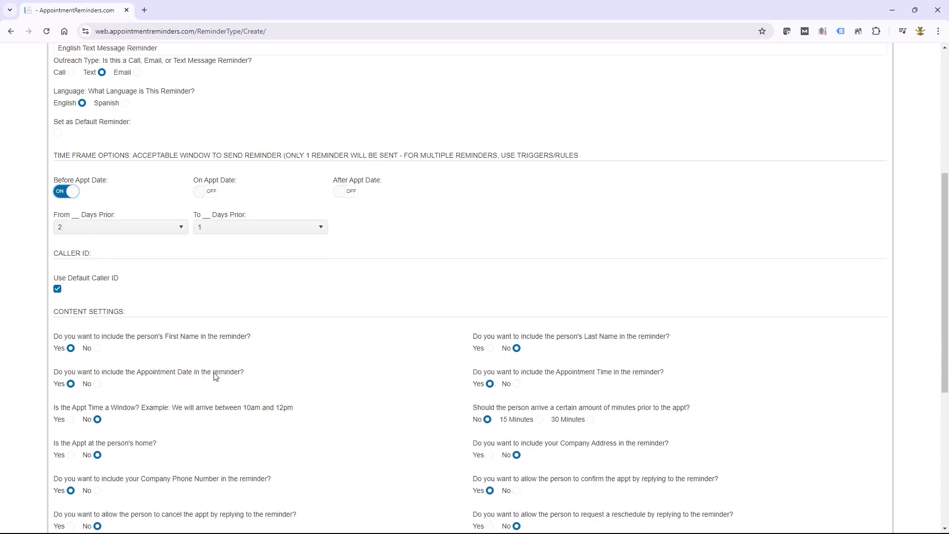
{"action": "left_click", "coordinate": [58, 263]}
{"action": "left_click", "coordinate": [58, 263]}
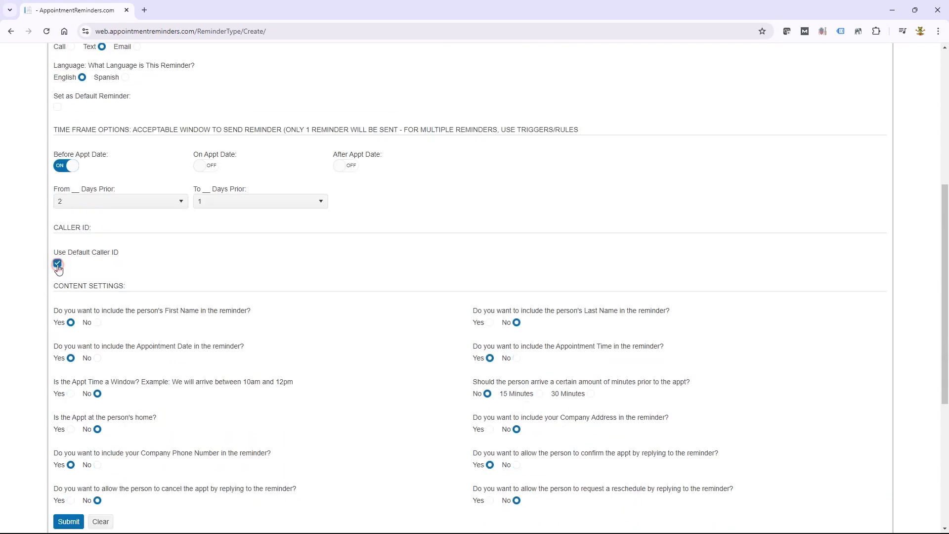
{"action": "scroll", "coordinate": [178, 271], "scroll_direction": "down", "scroll_amount": 3}
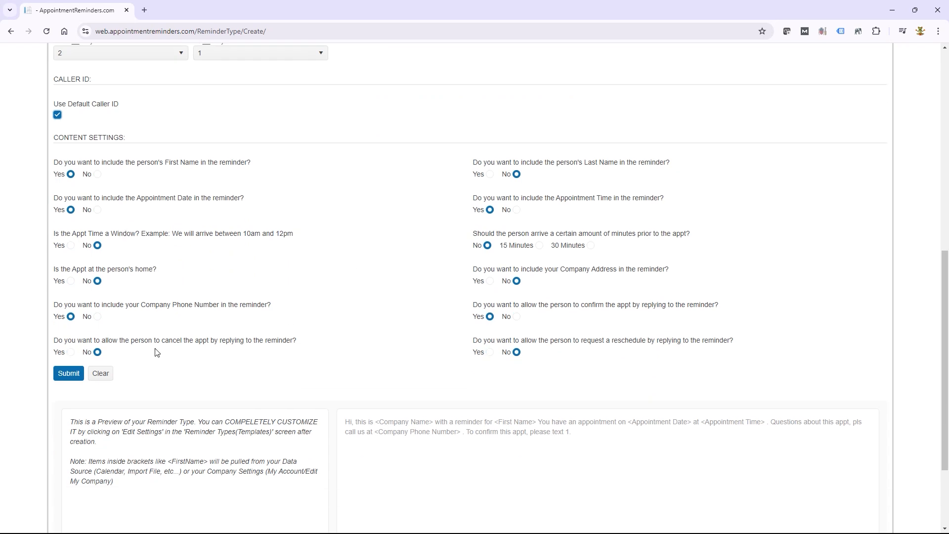
{"action": "left_click", "coordinate": [69, 373]}
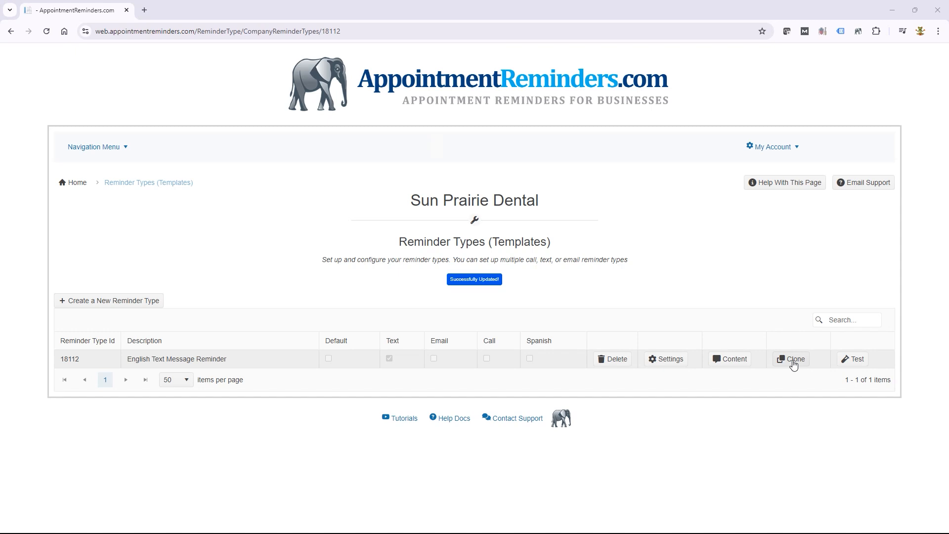
- Clone the English reminder, rename the clone 'Spanish Text Message Reminder', set language to Spanish, and save
{"action": "left_click", "coordinate": [793, 361]}
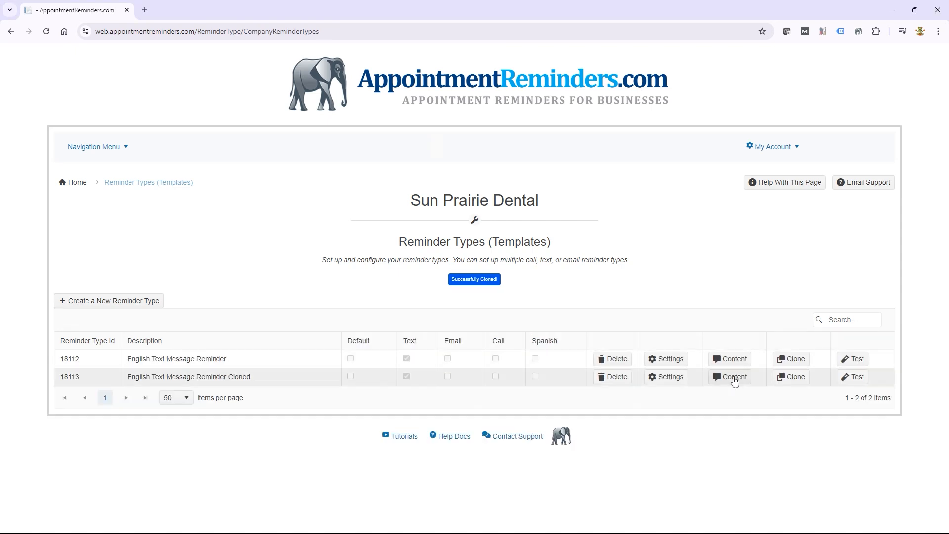
{"action": "left_click", "coordinate": [673, 380]}
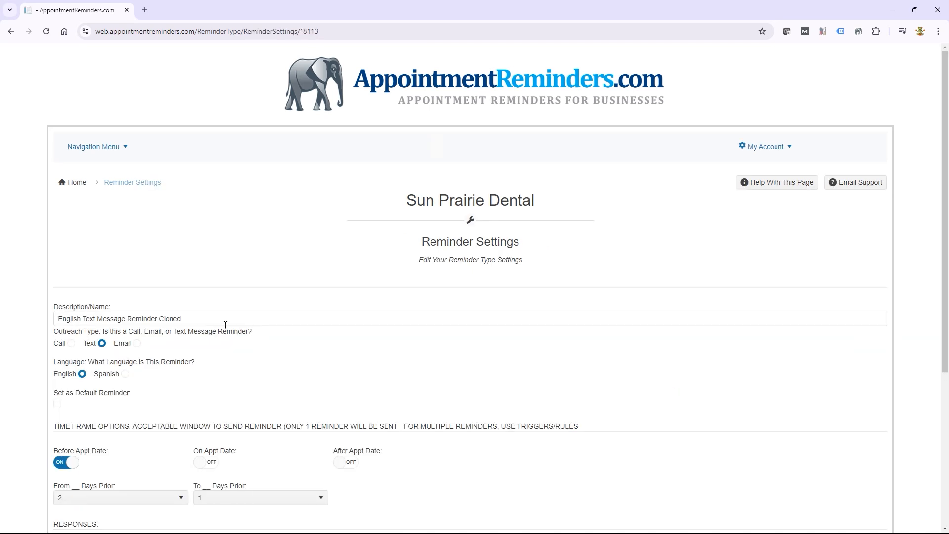
{"action": "left_click_drag", "start_coordinate": [190, 320], "coordinate": [159, 320]}
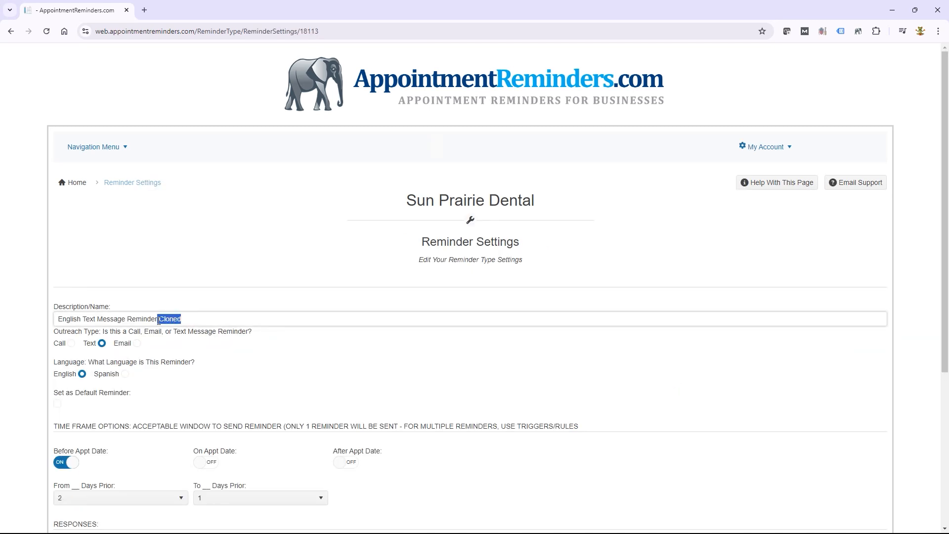
{"action": "key", "text": "BackSpace"}
{"action": "double_click", "coordinate": [69, 319]}
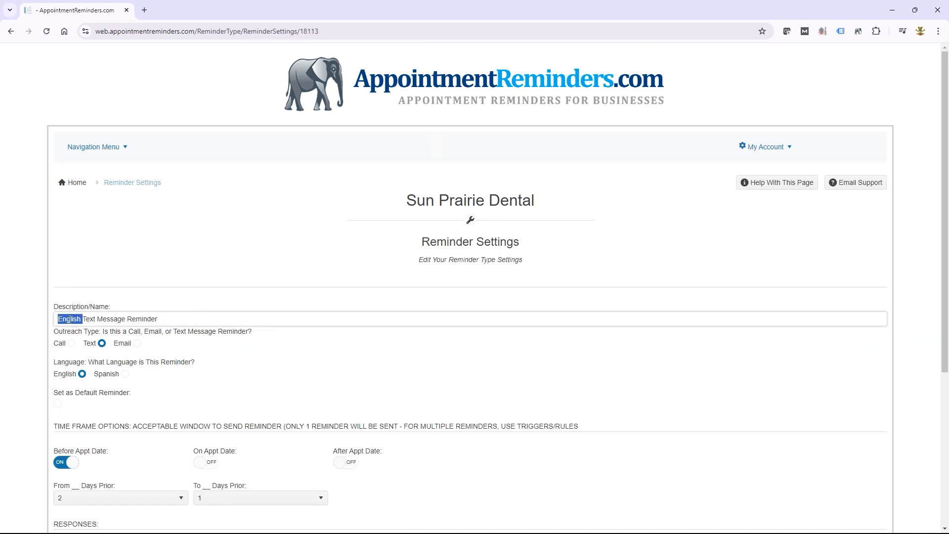
{"action": "type", "text": "Spanish"}
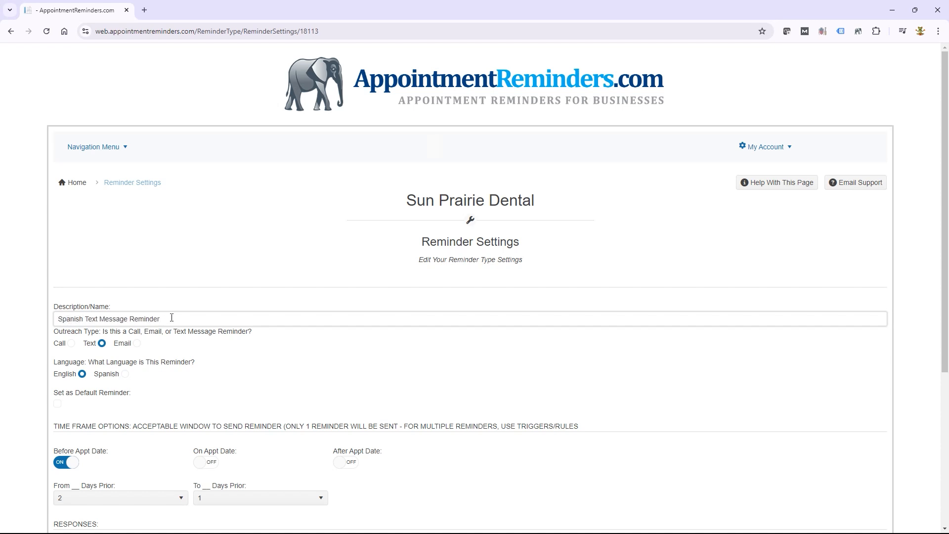
{"action": "left_click_drag", "start_coordinate": [172, 318], "coordinate": [47, 325]}
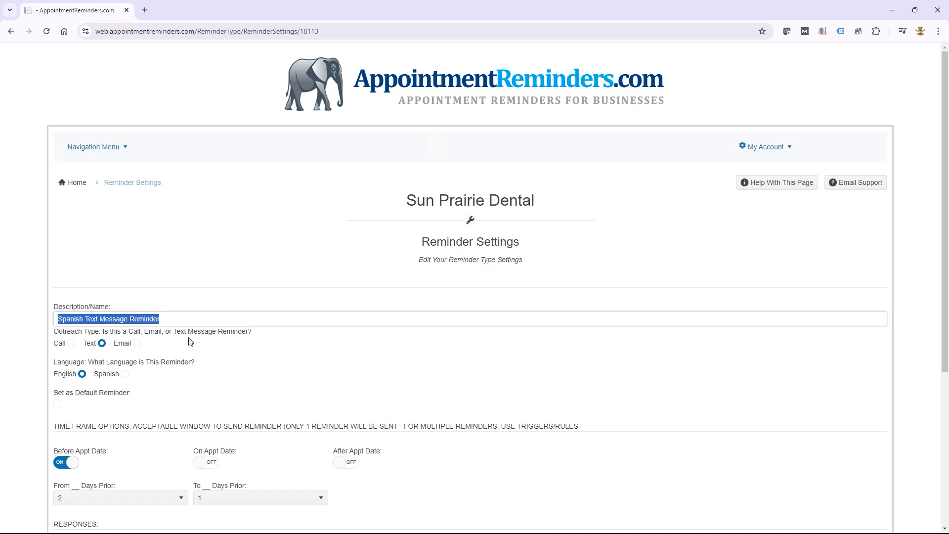
{"action": "left_click", "coordinate": [126, 374]}
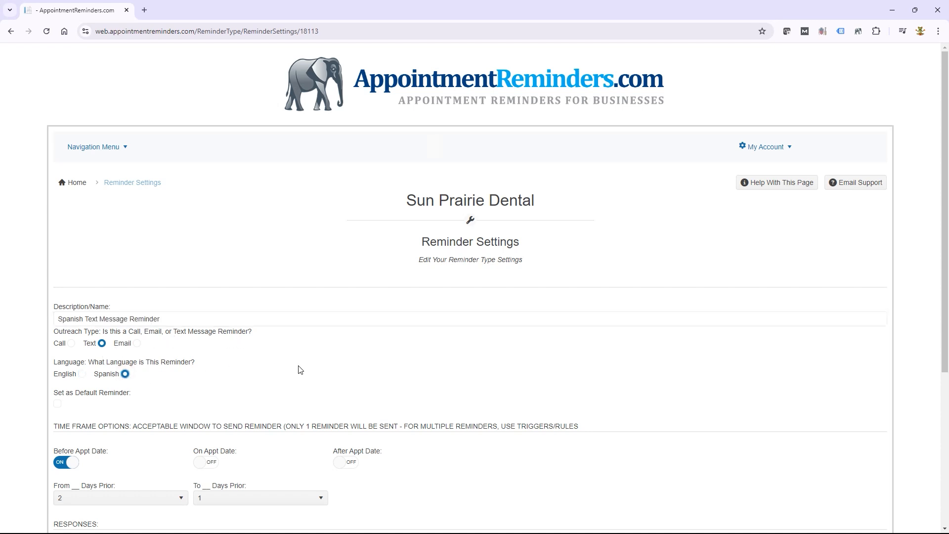
{"action": "scroll", "coordinate": [300, 370], "scroll_direction": "down", "scroll_amount": 5}
{"action": "left_click", "coordinate": [69, 461]}
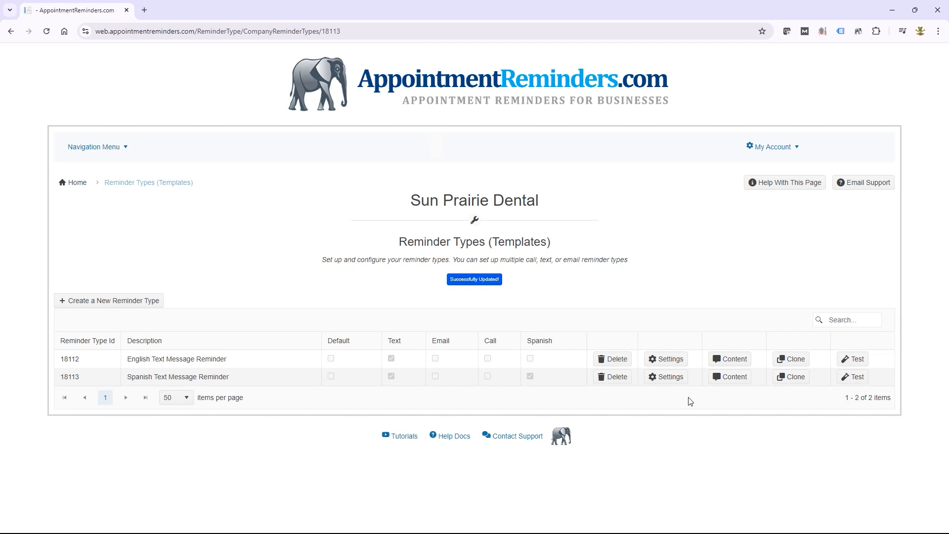
- Review the Spanish Text Message Reminder's content blocks and their Spanish wording, such as 'Hola este es'
{"action": "left_click", "coordinate": [731, 378]}
{"action": "scroll", "coordinate": [732, 383], "scroll_direction": "down", "scroll_amount": 4}
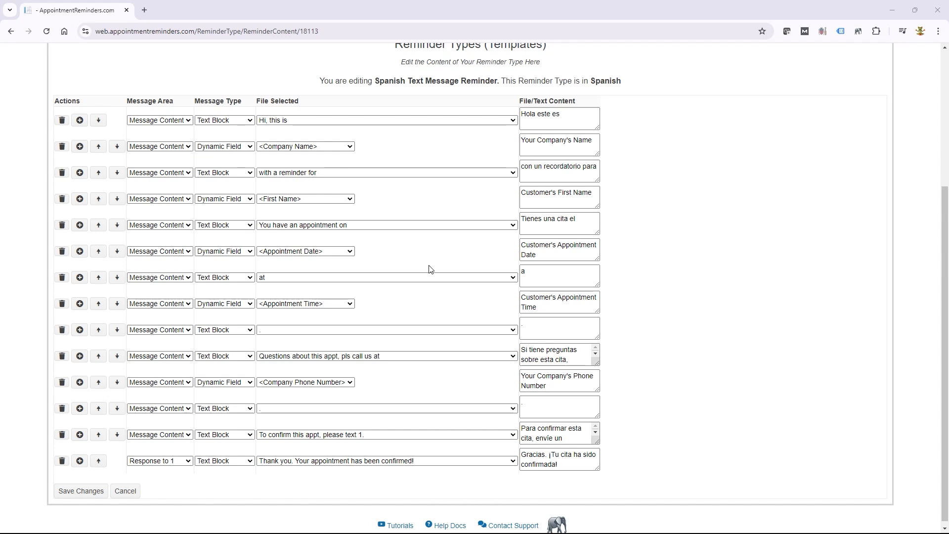
{"action": "scroll", "coordinate": [429, 269], "scroll_direction": "up", "scroll_amount": 2}
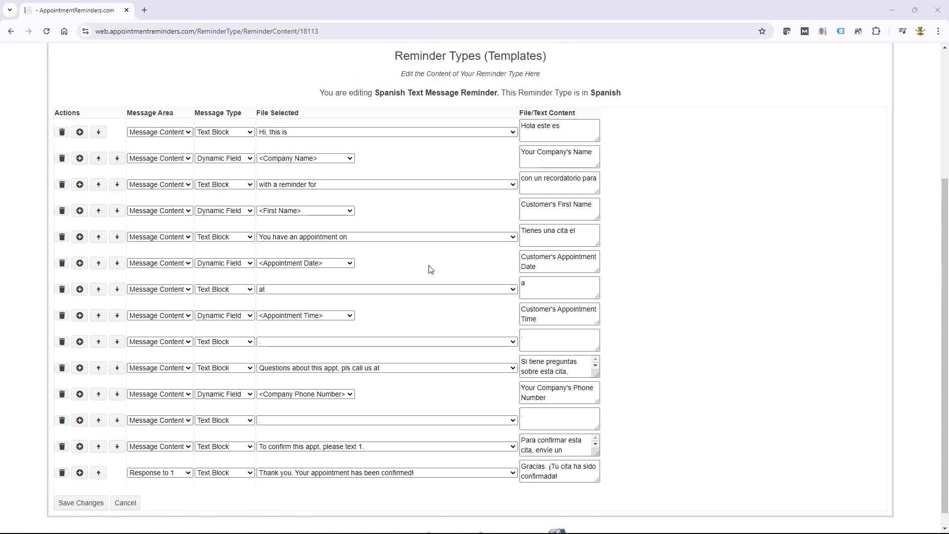
{"action": "scroll", "coordinate": [429, 269], "scroll_direction": "up", "scroll_amount": 2}
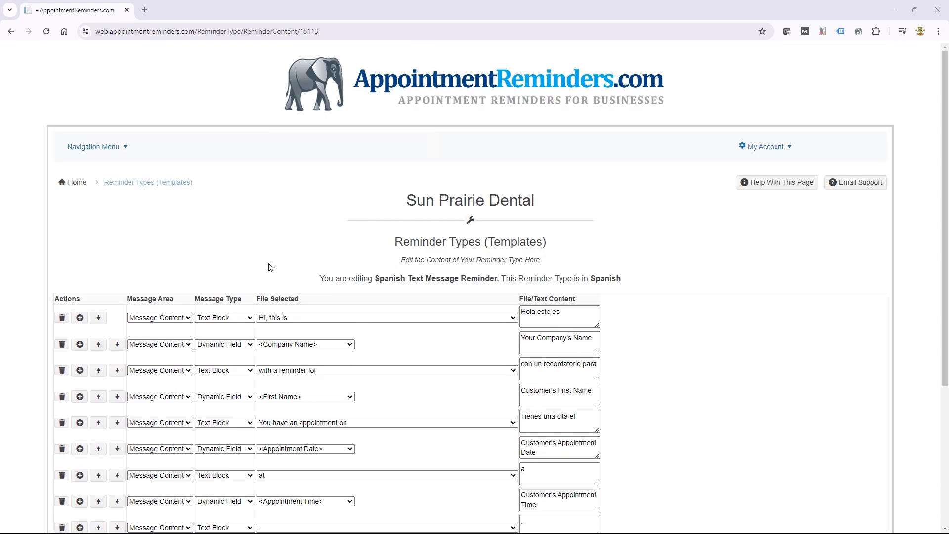
- Go to the Spanish Mapping page
{"action": "left_click", "coordinate": [107, 148]}
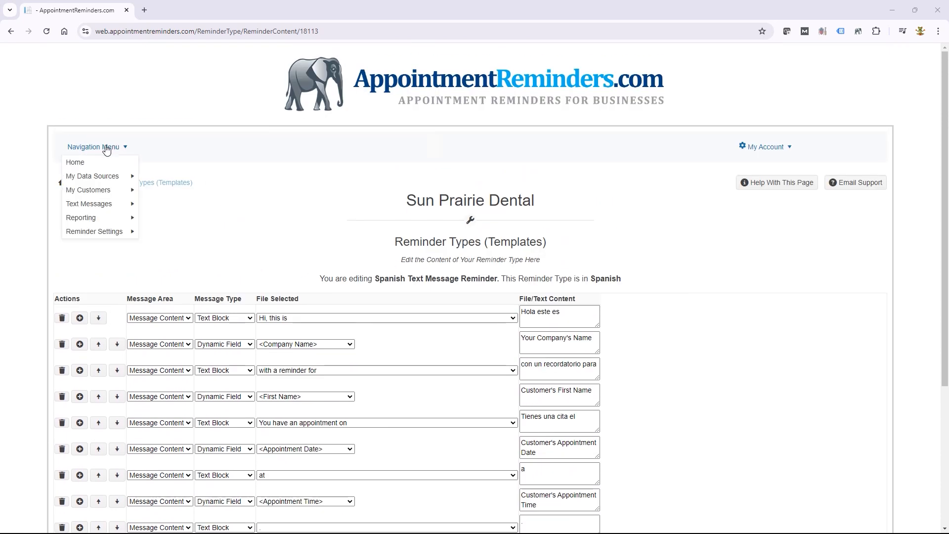
{"action": "mouse_move", "coordinate": [110, 231]}
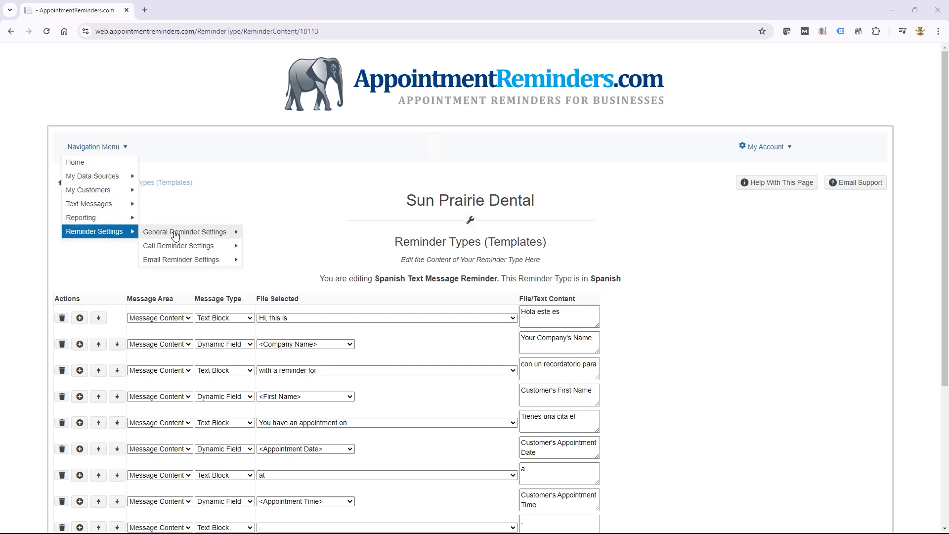
{"action": "mouse_move", "coordinate": [180, 237]}
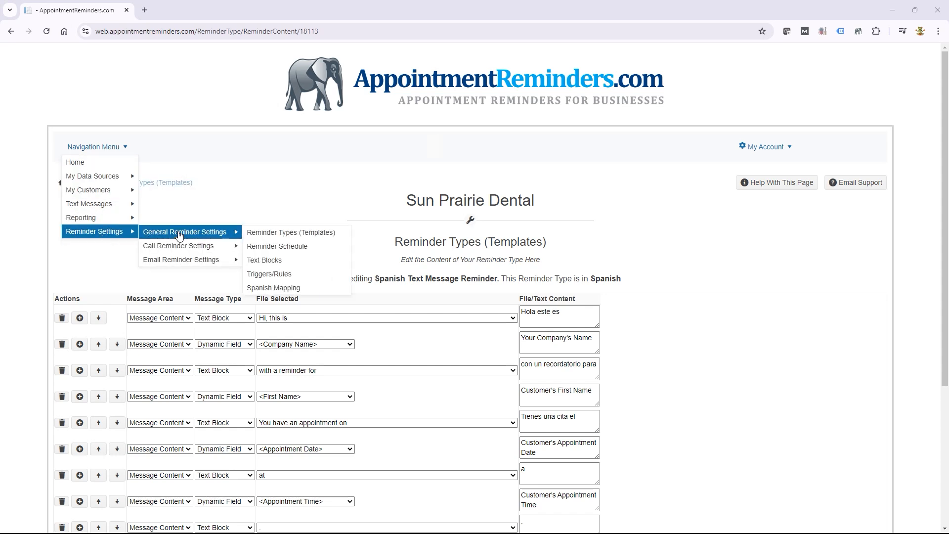
{"action": "left_click", "coordinate": [309, 291]}
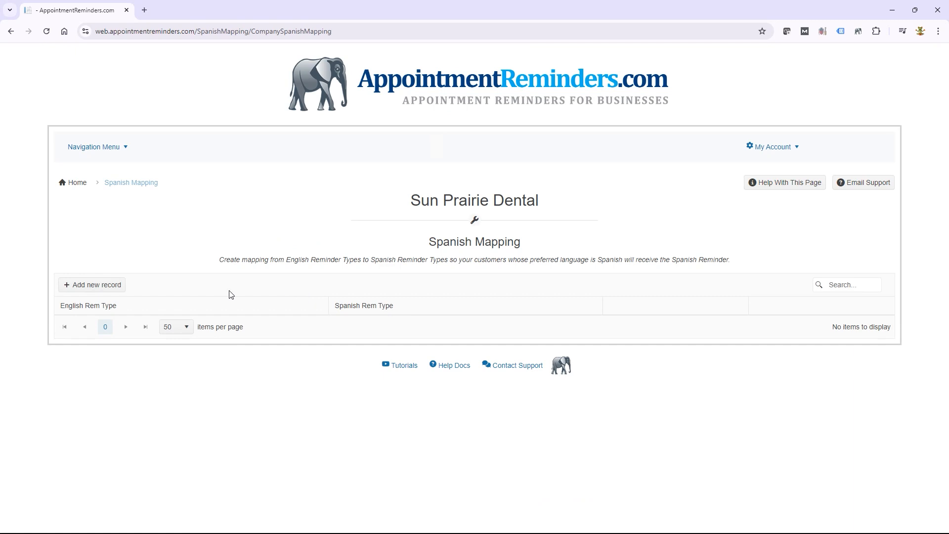
- Add a mapping from English Text Message Reminder to Spanish Text Message Reminder and save it
{"action": "left_click", "coordinate": [106, 284]}
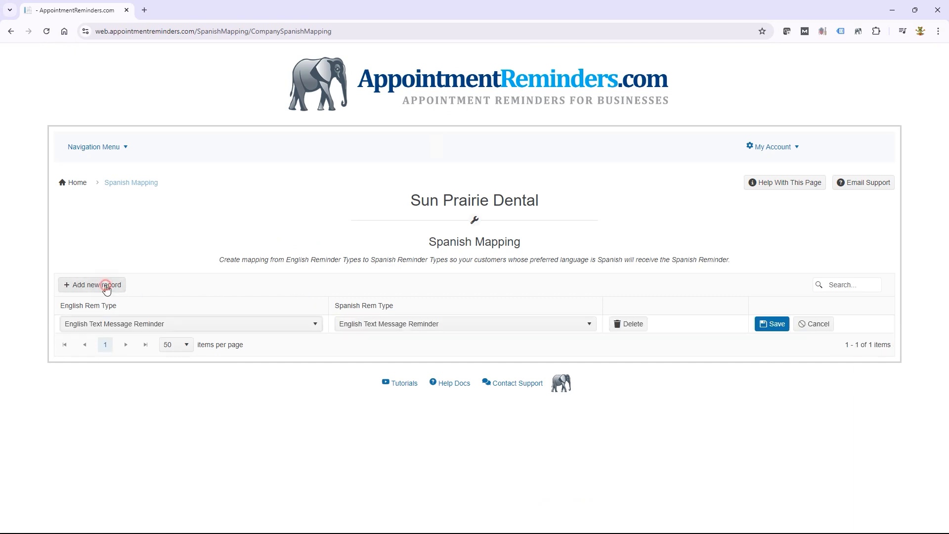
{"action": "left_click", "coordinate": [215, 326]}
{"action": "left_click", "coordinate": [200, 338]}
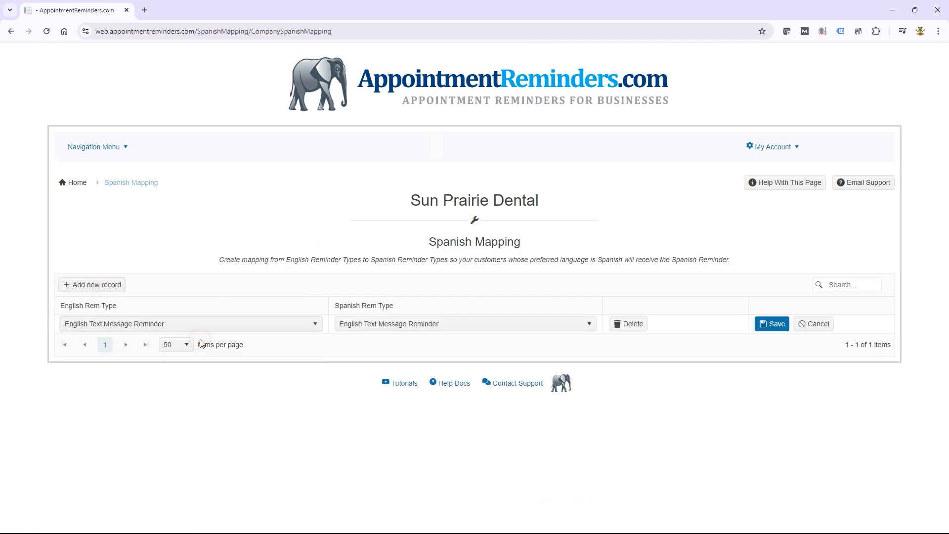
{"action": "left_click", "coordinate": [378, 325]}
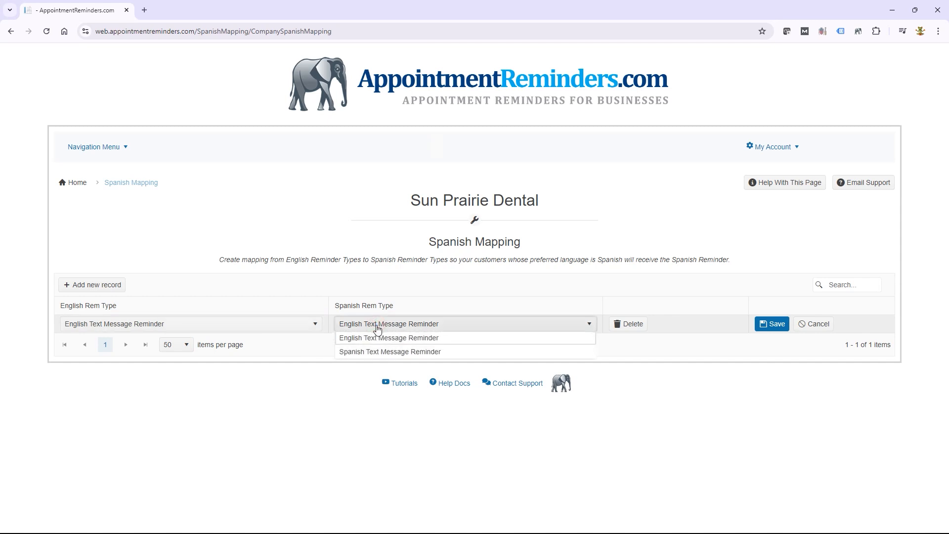
{"action": "left_click", "coordinate": [381, 352]}
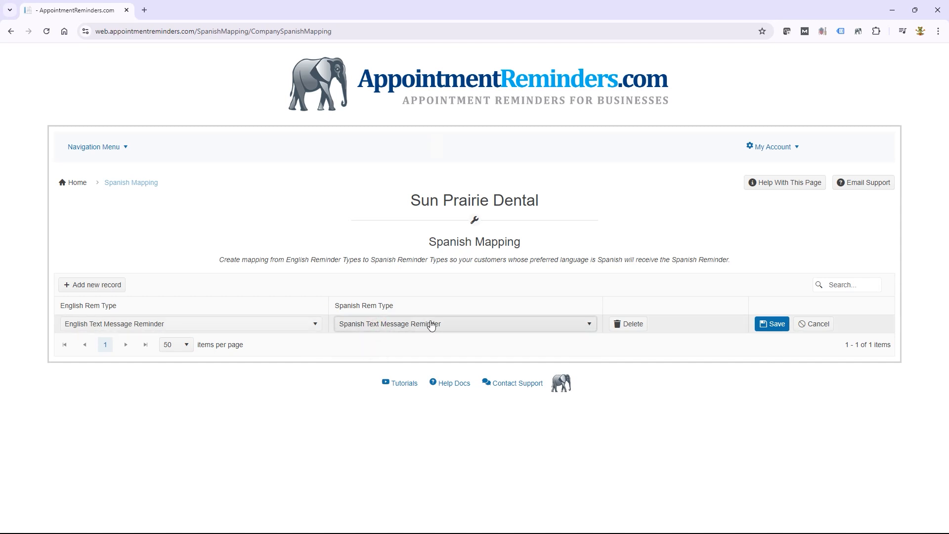
{"action": "left_click", "coordinate": [773, 324]}
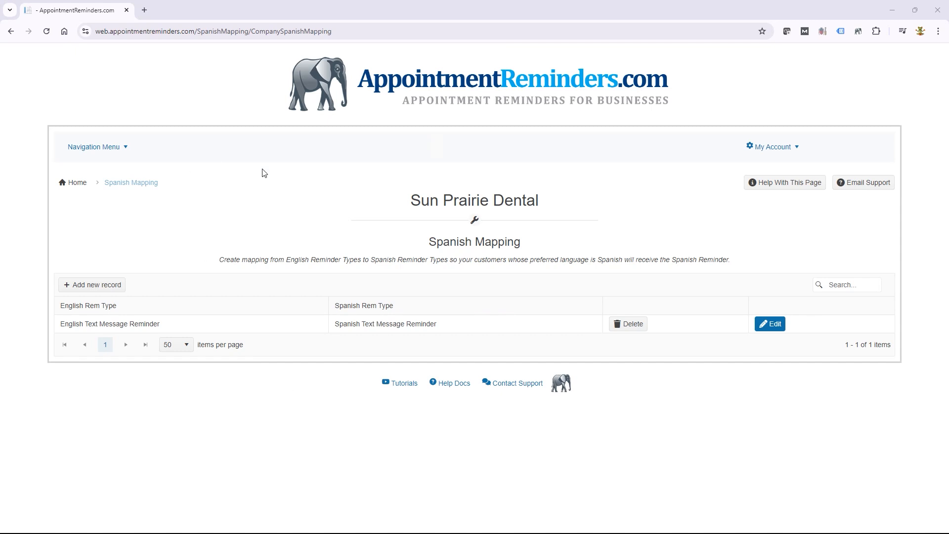
- Open the Customers/Patients list and start a new customer entry
{"action": "mouse_move", "coordinate": [97, 148]}
{"action": "mouse_move", "coordinate": [99, 191]}
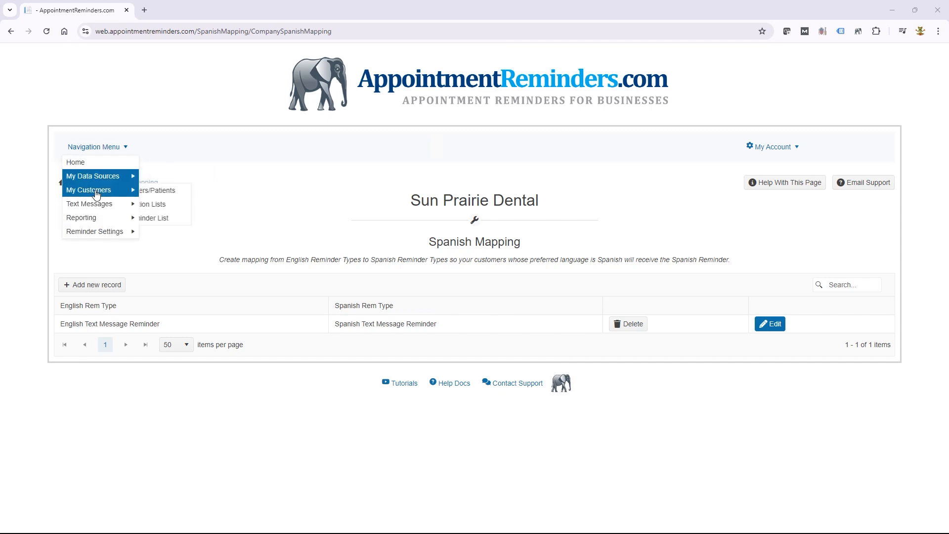
{"action": "left_click", "coordinate": [183, 194]}
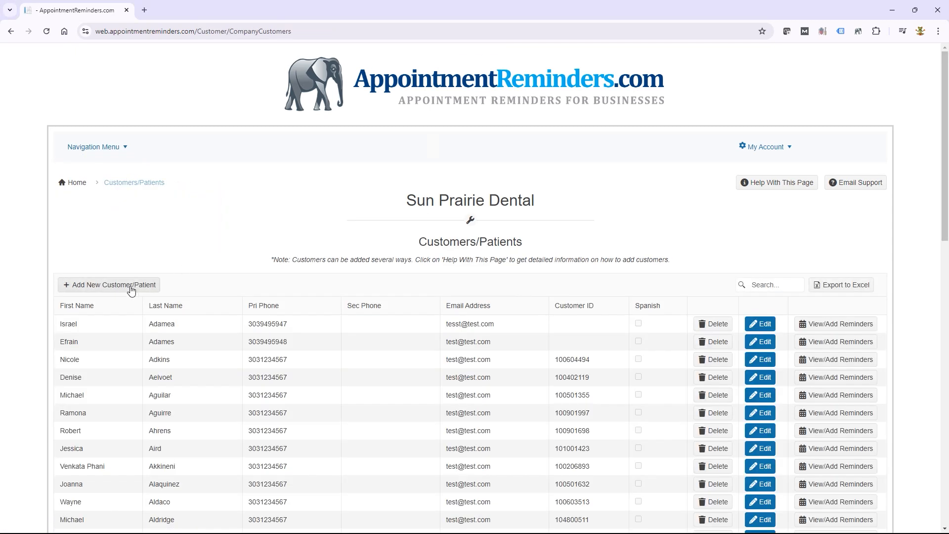
{"action": "left_click", "coordinate": [131, 289]}
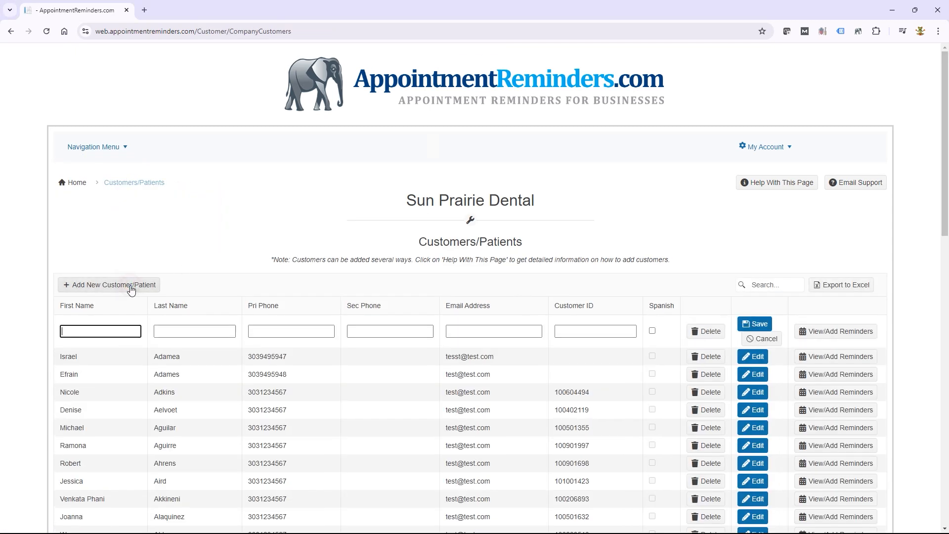
- Enter the customer's first name, last name and primary phone, tick Spanish, and save
{"action": "type", "text": "Bob"}
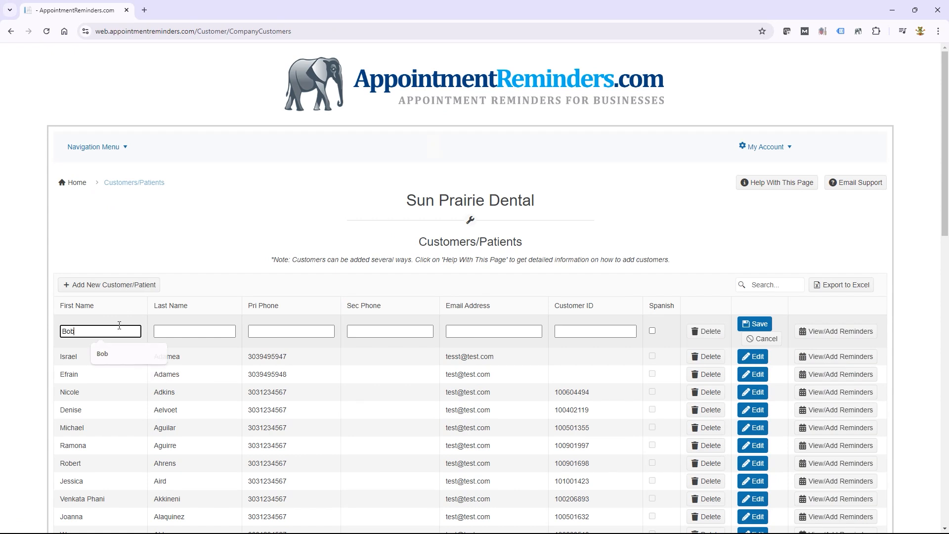
{"action": "key", "text": "Tab"}
{"action": "type", "text": "Tester"}
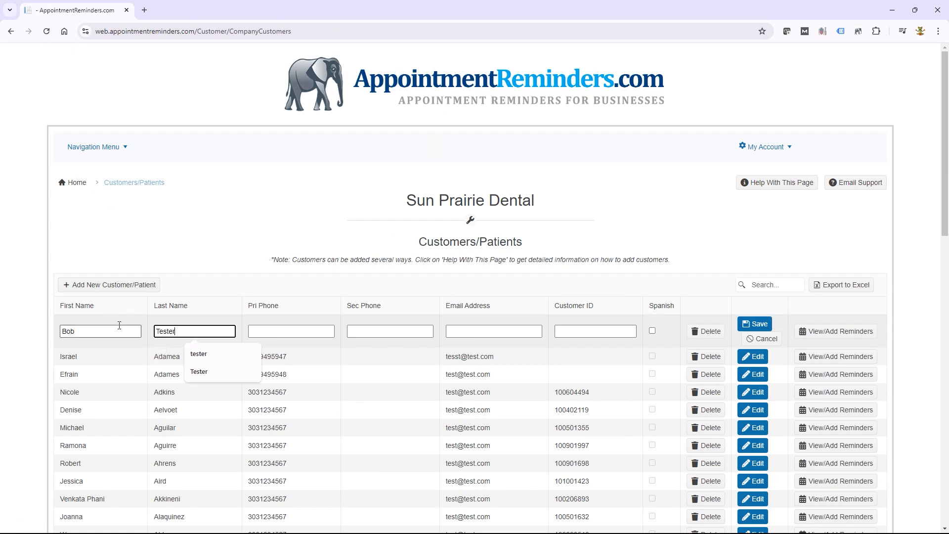
{"action": "key", "text": "Tab"}
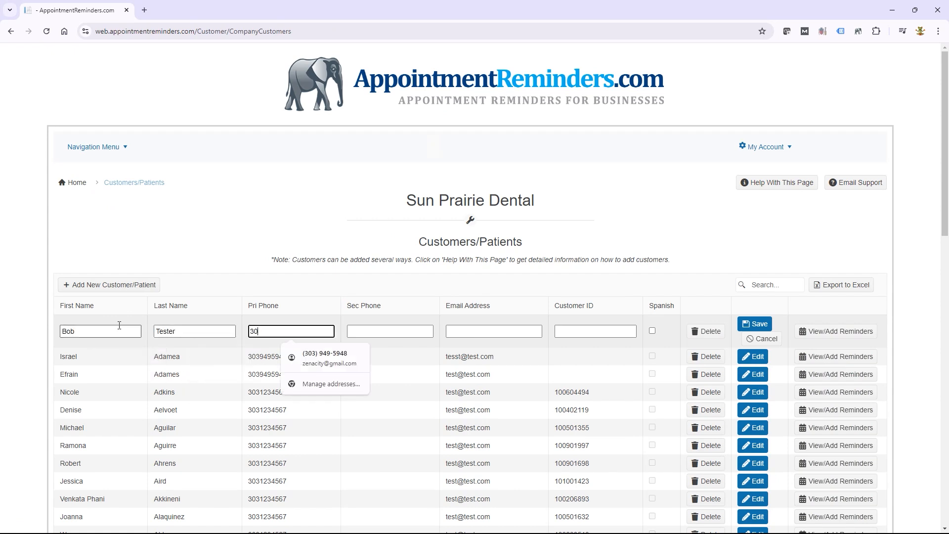
{"action": "left_click", "coordinate": [653, 332]}
{"action": "left_click", "coordinate": [760, 324]}
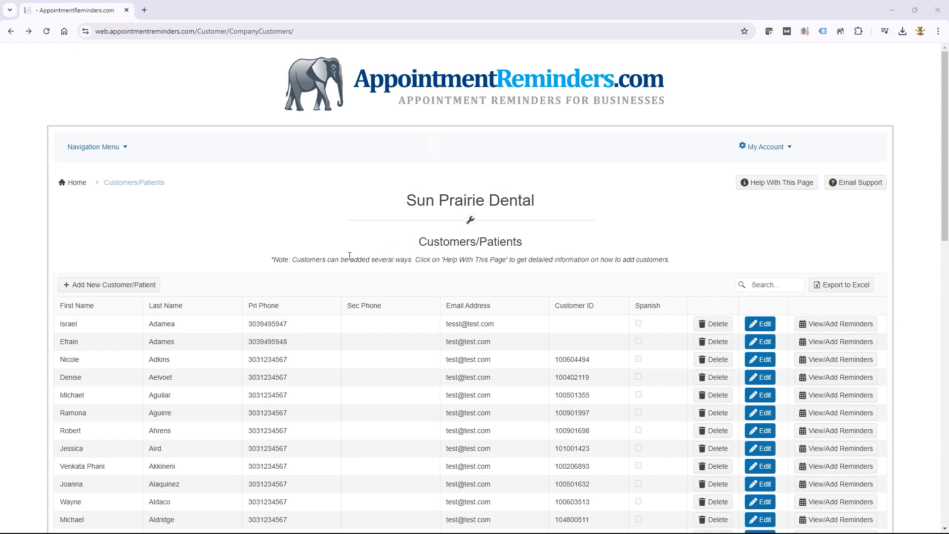
- Go to Import Files and download the simple import template
{"action": "left_click", "coordinate": [78, 147]}
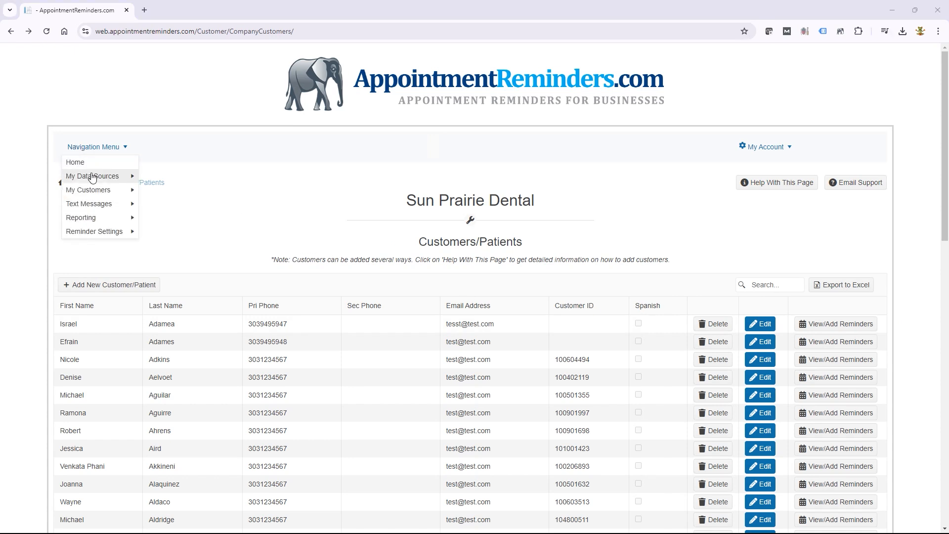
{"action": "left_click", "coordinate": [166, 190]}
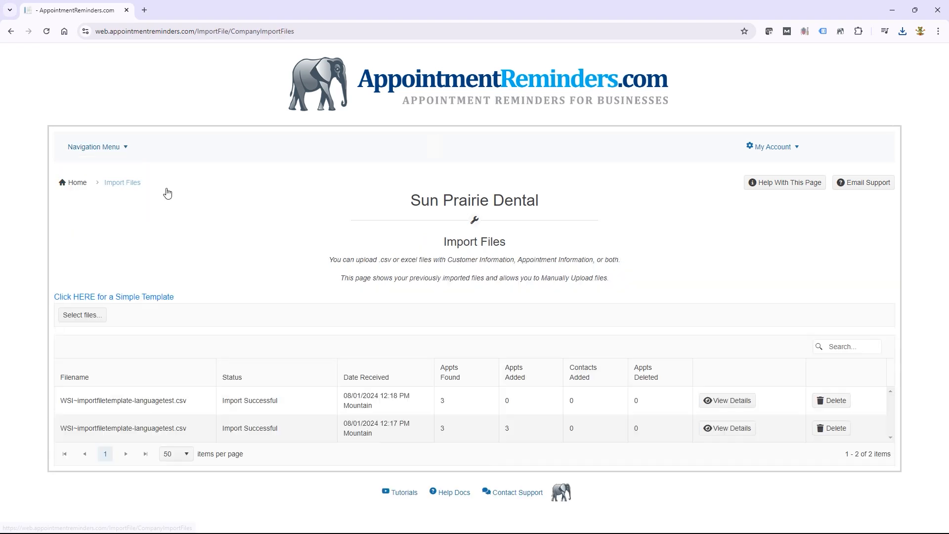
{"action": "left_click", "coordinate": [148, 297]}
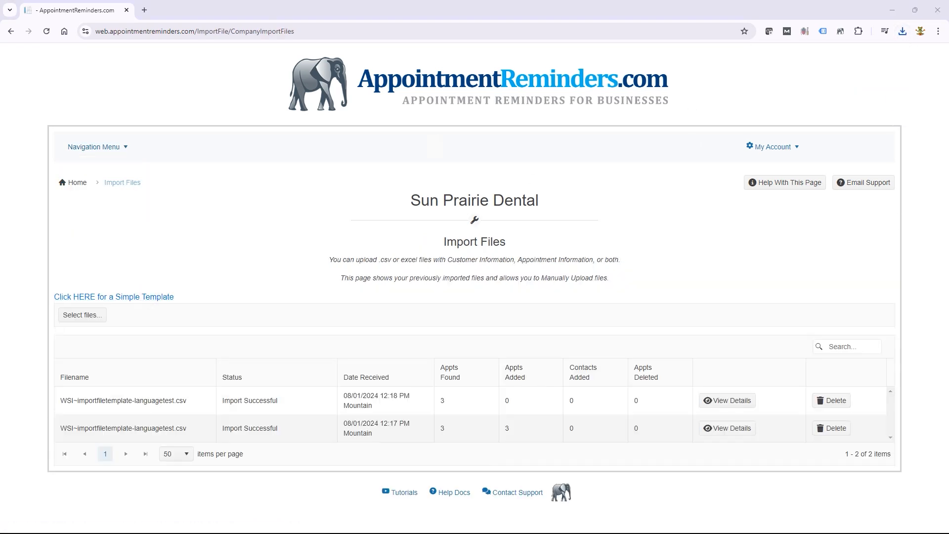
- Arrange the template spreadsheet to show its Spanish column header in M2
{"action": "left_click_drag", "start_coordinate": [948, 74], "coordinate": [371, 122]}
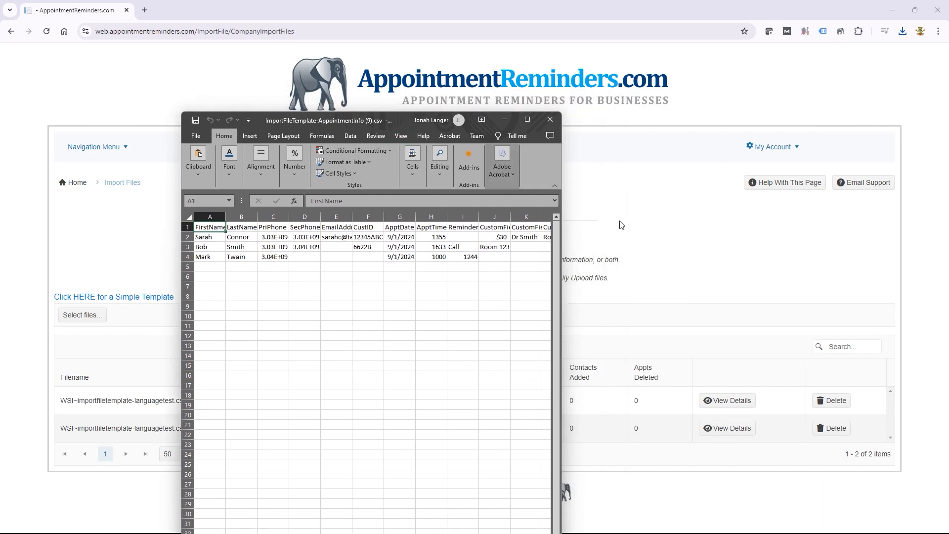
{"action": "left_click_drag", "start_coordinate": [562, 250], "coordinate": [739, 252]}
{"action": "left_click", "coordinate": [600, 238]}
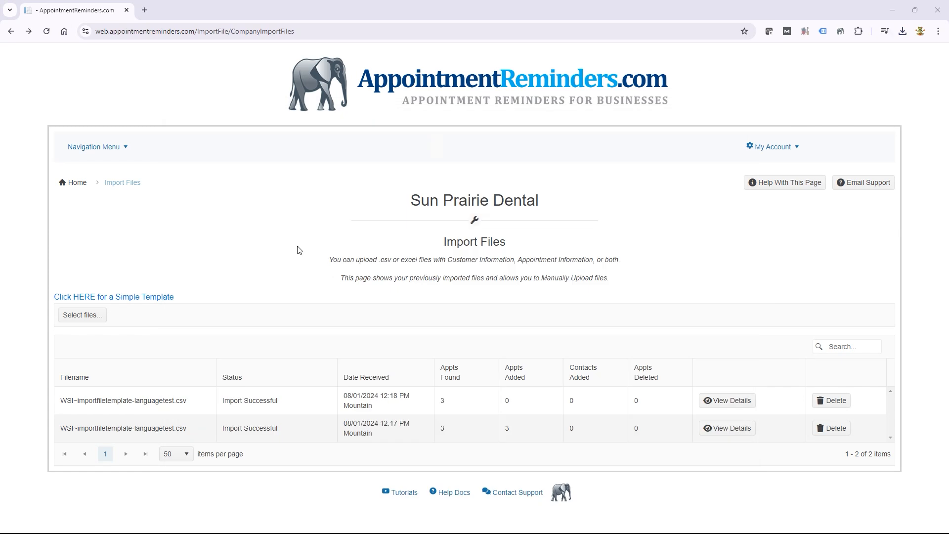
{"action": "left_click", "coordinate": [107, 148]}
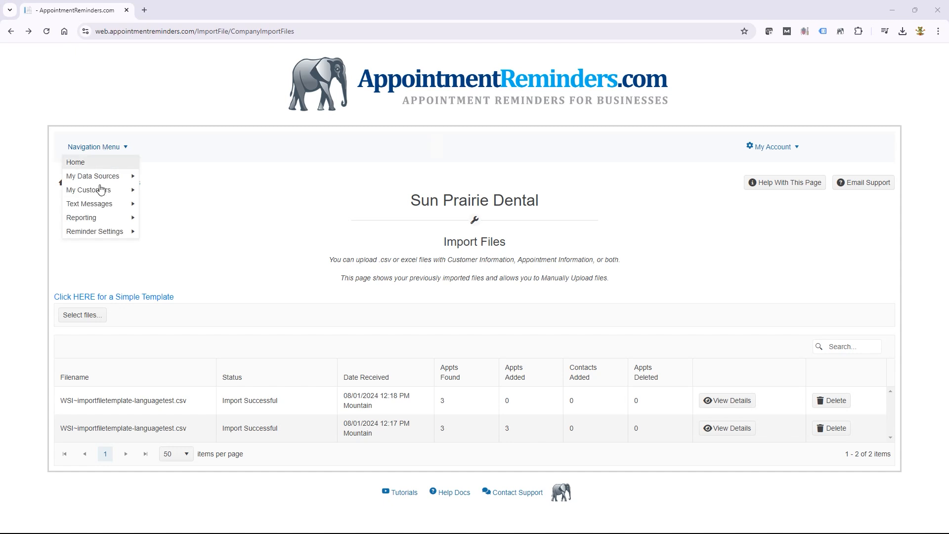
- Search the Customers/Patients list for the new test customer and open their reminders page
{"action": "mouse_move", "coordinate": [98, 193]}
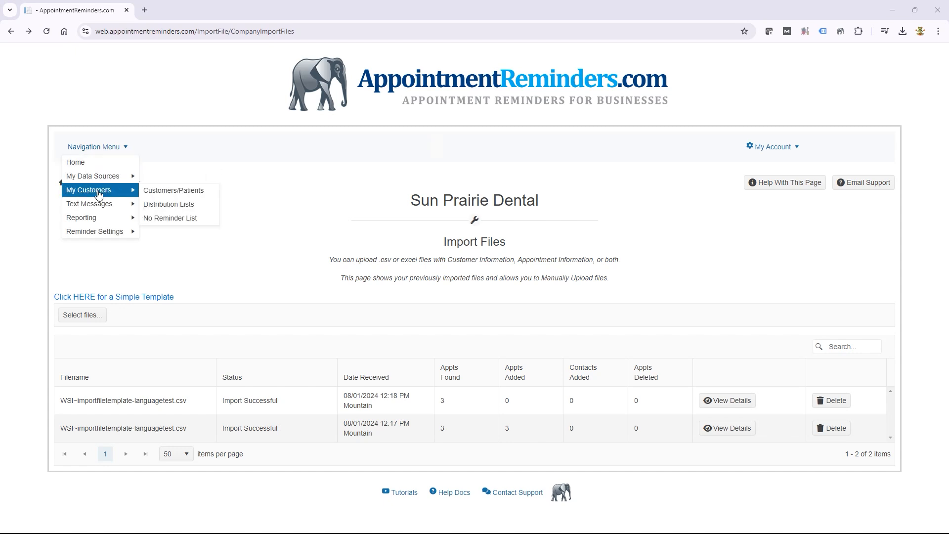
{"action": "left_click", "coordinate": [175, 191]}
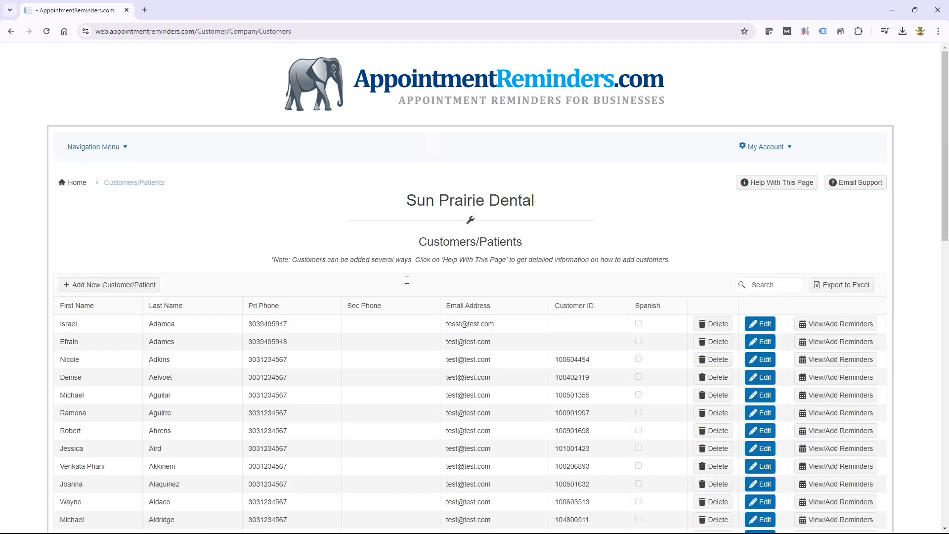
{"action": "left_click", "coordinate": [767, 286]}
{"action": "type", "text": "bob"}
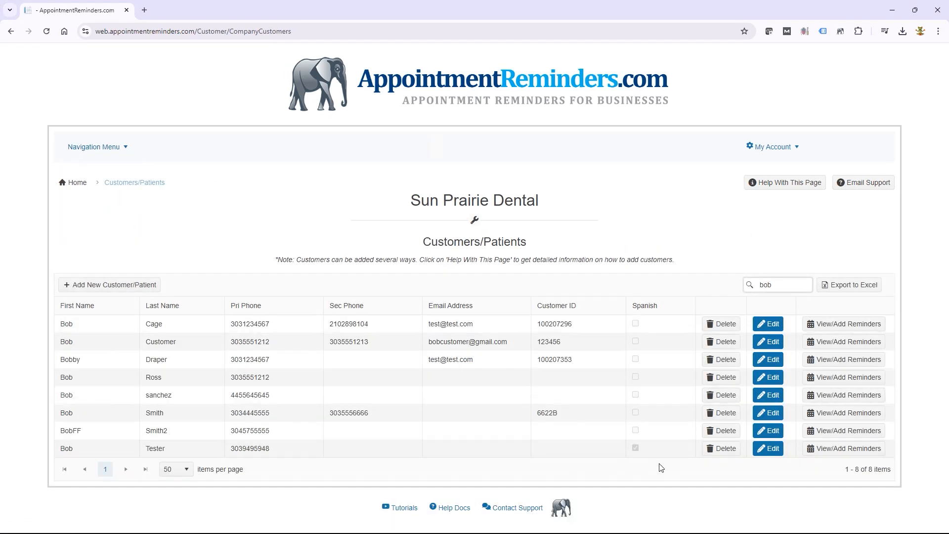
{"action": "left_click", "coordinate": [836, 449]}
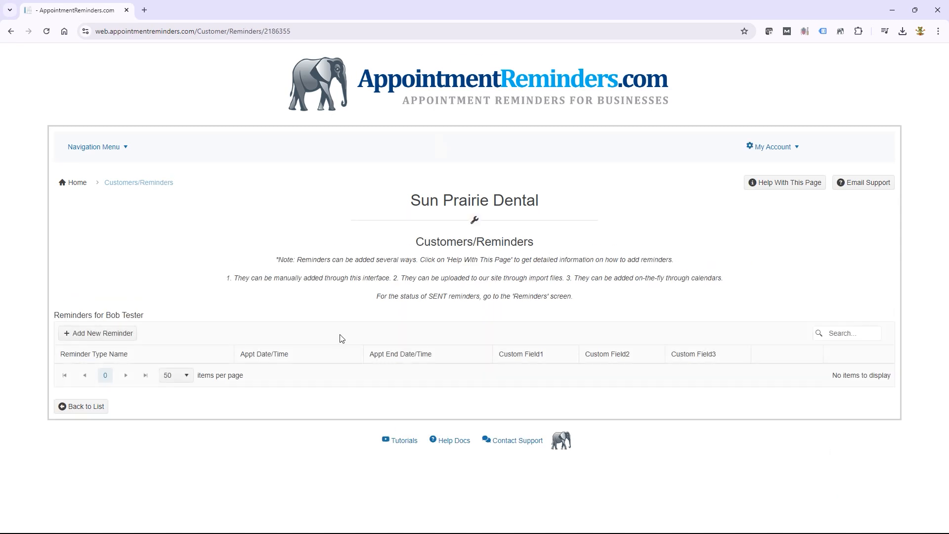
- Add and save an English Text Message Reminder for 08/13/2024 9:00 AM
{"action": "left_click", "coordinate": [104, 339]}
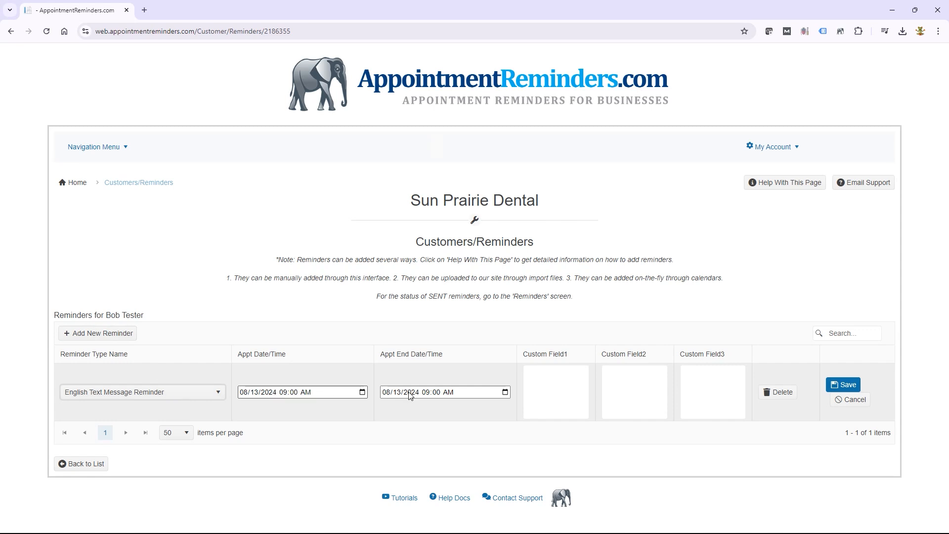
{"action": "left_click", "coordinate": [847, 387]}
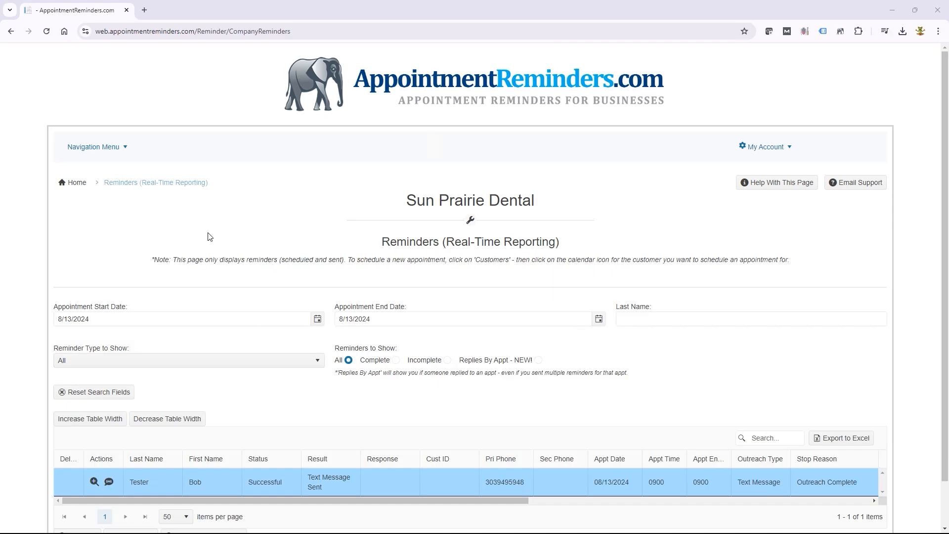
- Open the Reminders report and view the sent reminder's Spanish text, 'Hola este es Sun Prairie Dental'
{"action": "left_click", "coordinate": [100, 147]}
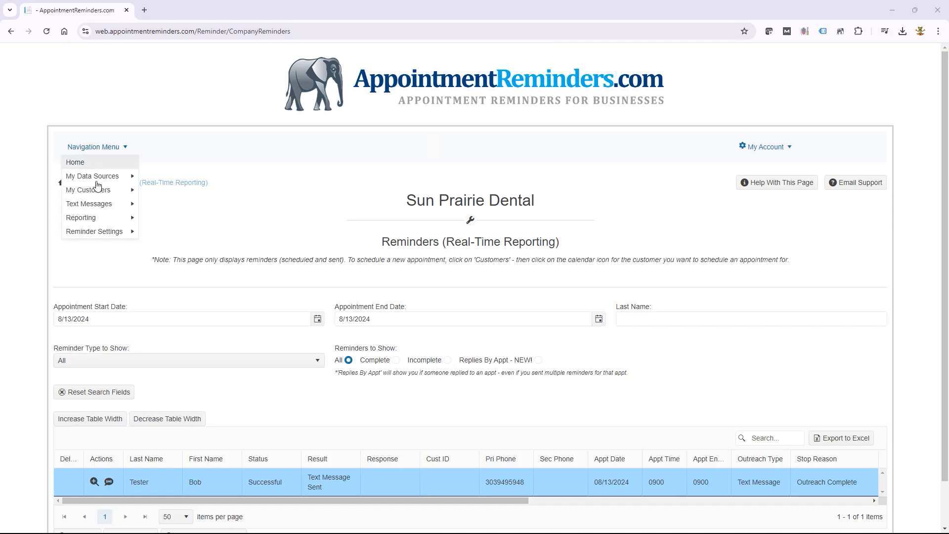
{"action": "mouse_move", "coordinate": [89, 223]}
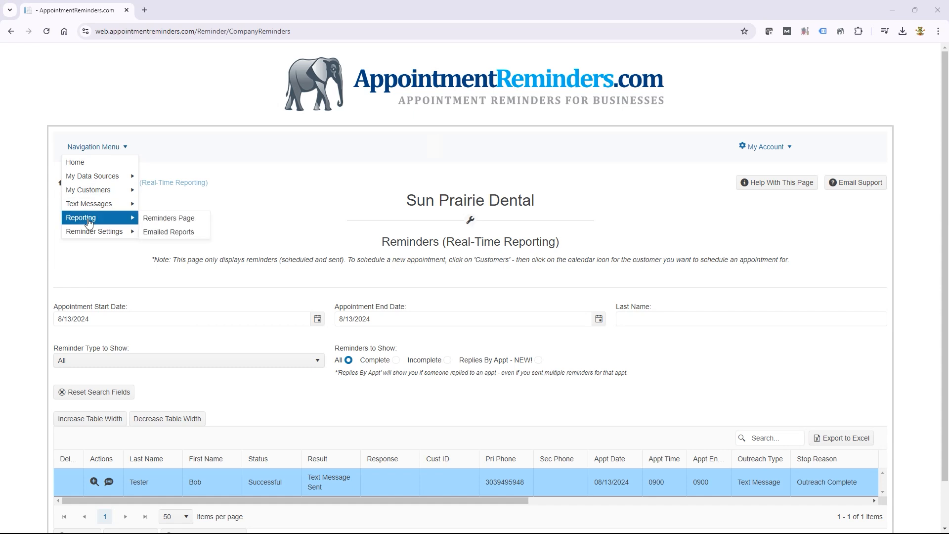
{"action": "left_click", "coordinate": [179, 224]}
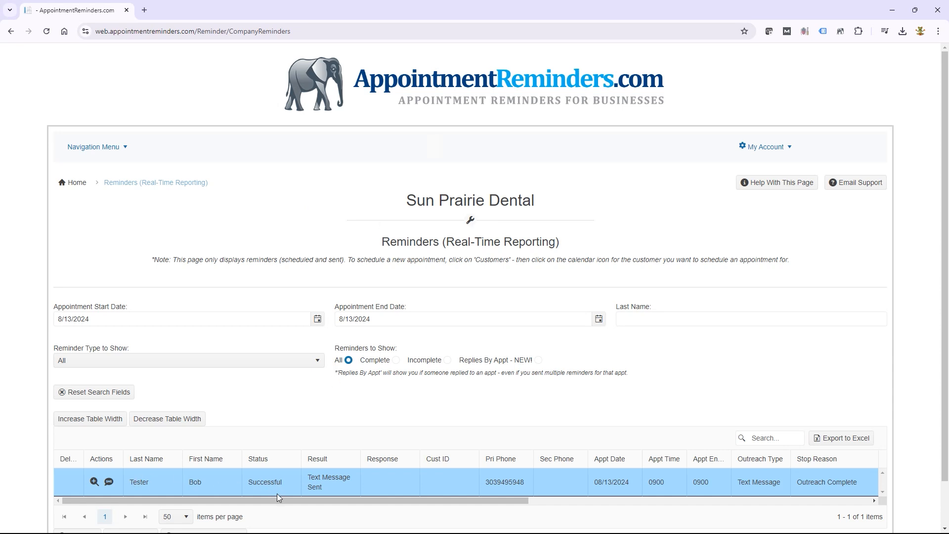
{"action": "left_click_drag", "start_coordinate": [278, 497], "coordinate": [458, 500]}
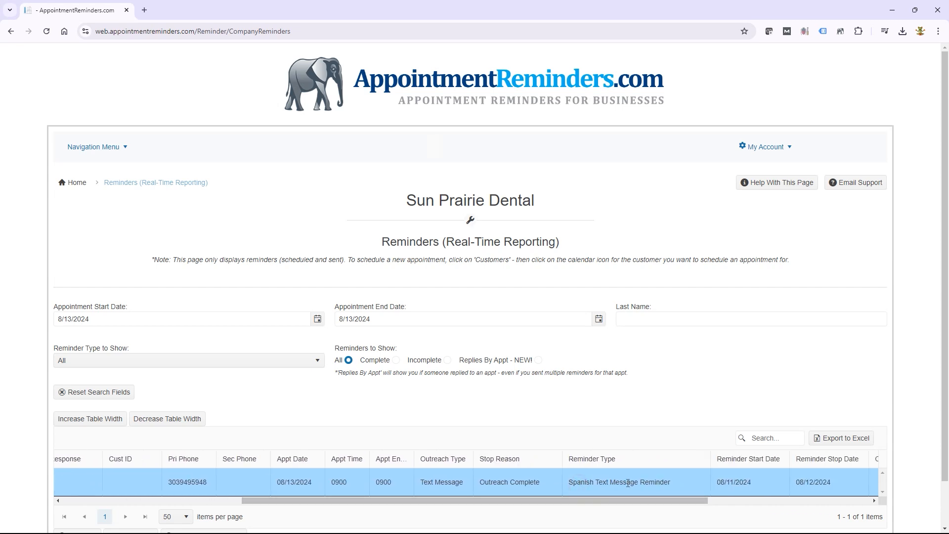
{"action": "left_click_drag", "start_coordinate": [601, 501], "coordinate": [312, 500]}
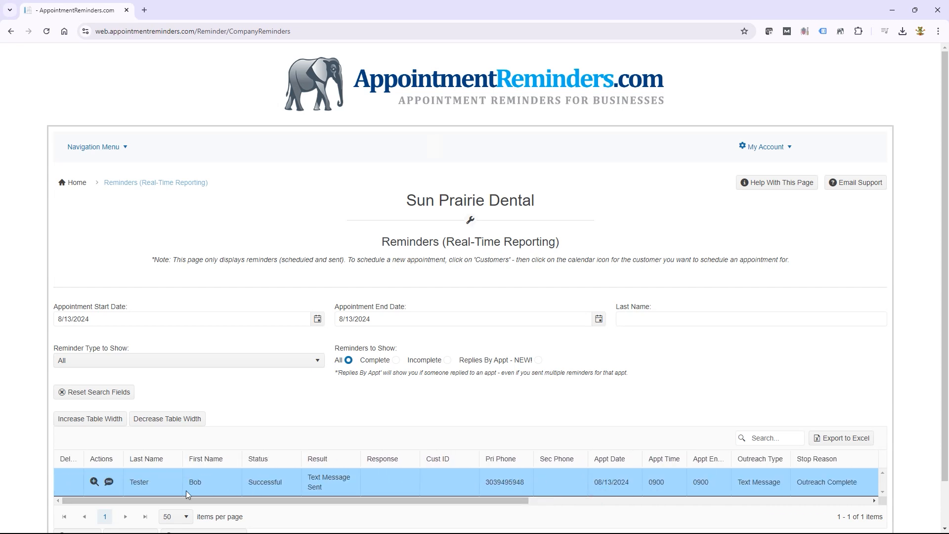
{"action": "left_click", "coordinate": [94, 482]}
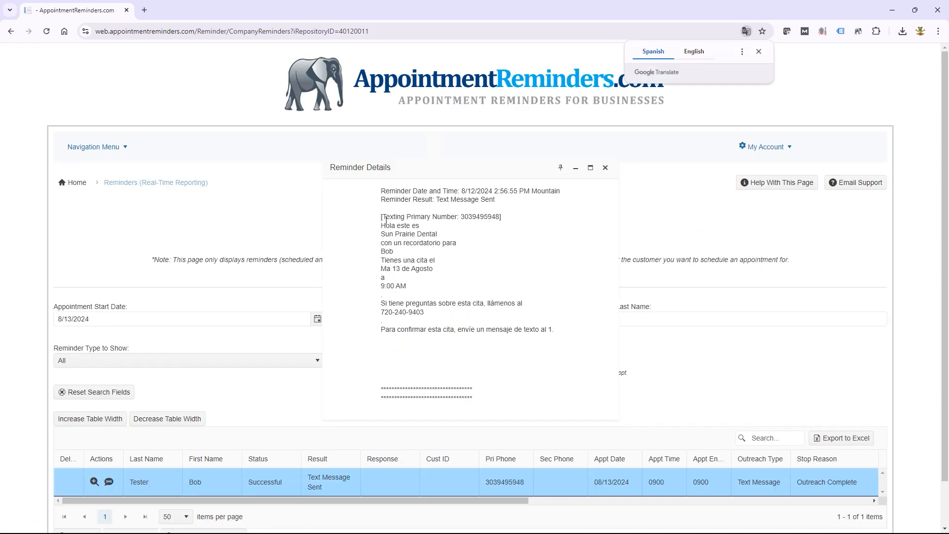